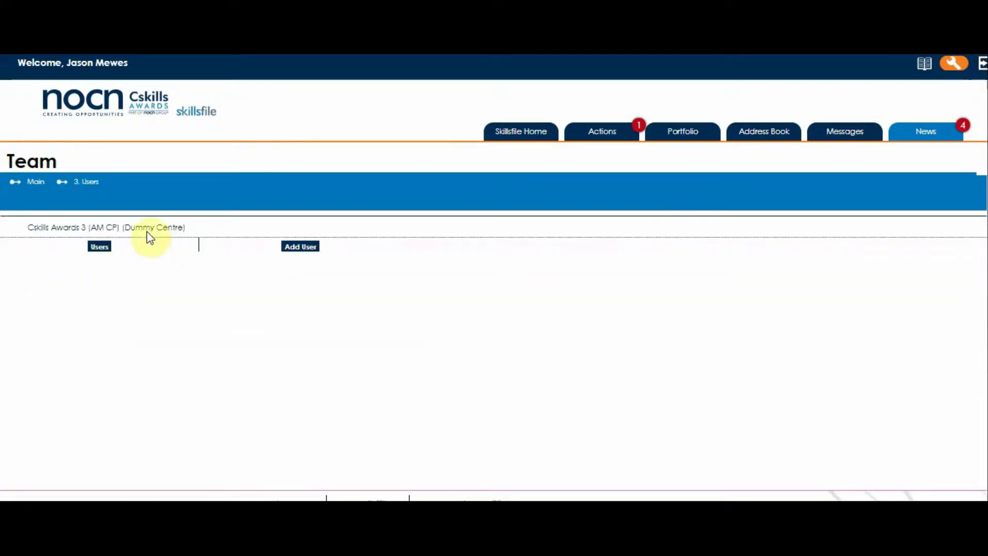
# Open the Cskills Awards 3 (AM CP) (Dummy Centre) team list showing A_A_A, A_A_B and A_A_C.
pyautogui.click(127, 233)
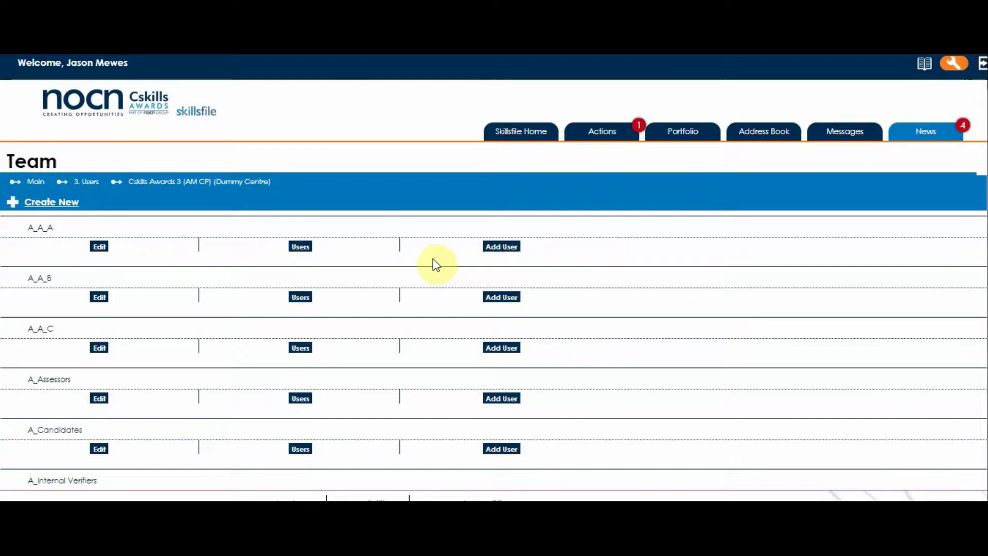
pyautogui.click(39, 233)
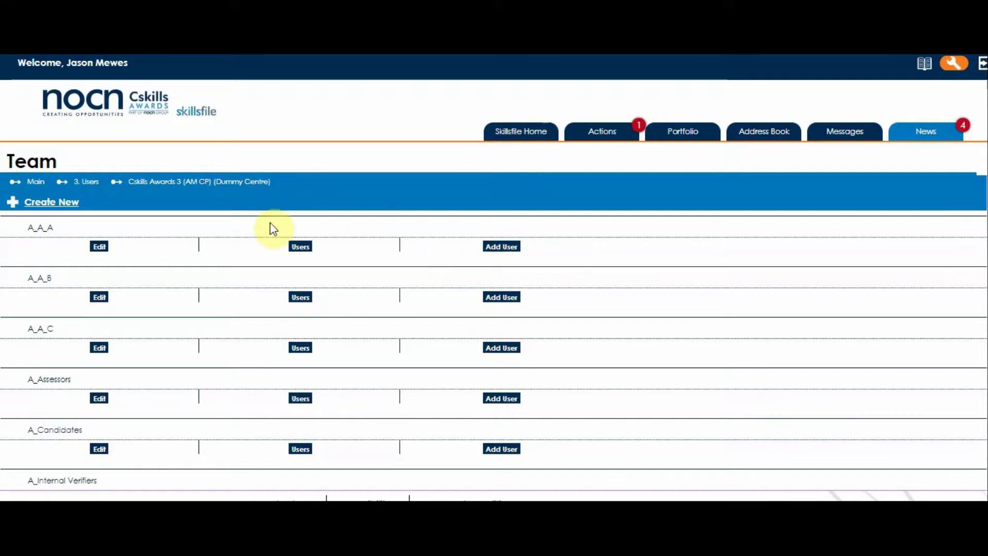
# Begin a Centre administrator user in team A_A_A with title Mr.
pyautogui.click(506, 248)
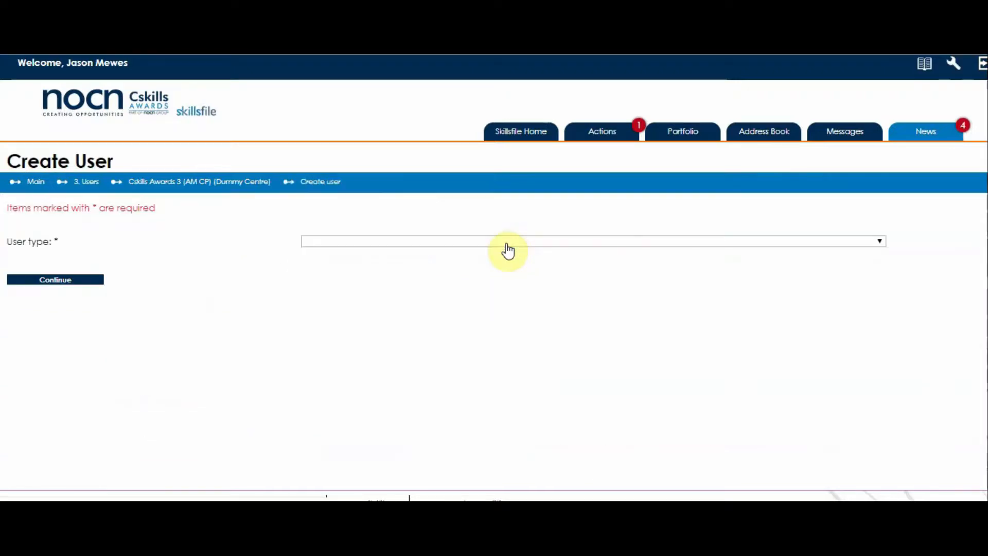
pyautogui.click(880, 242)
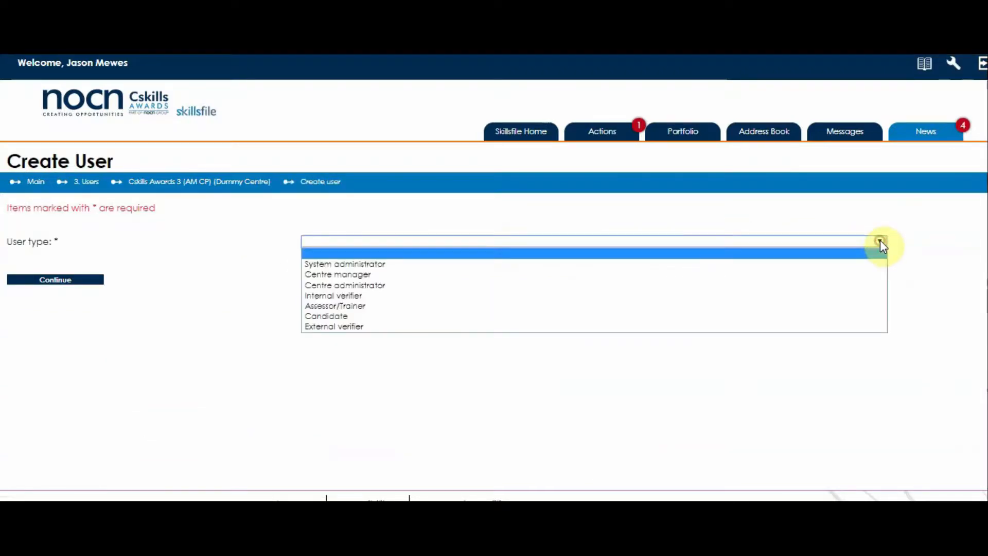
pyautogui.click(826, 284)
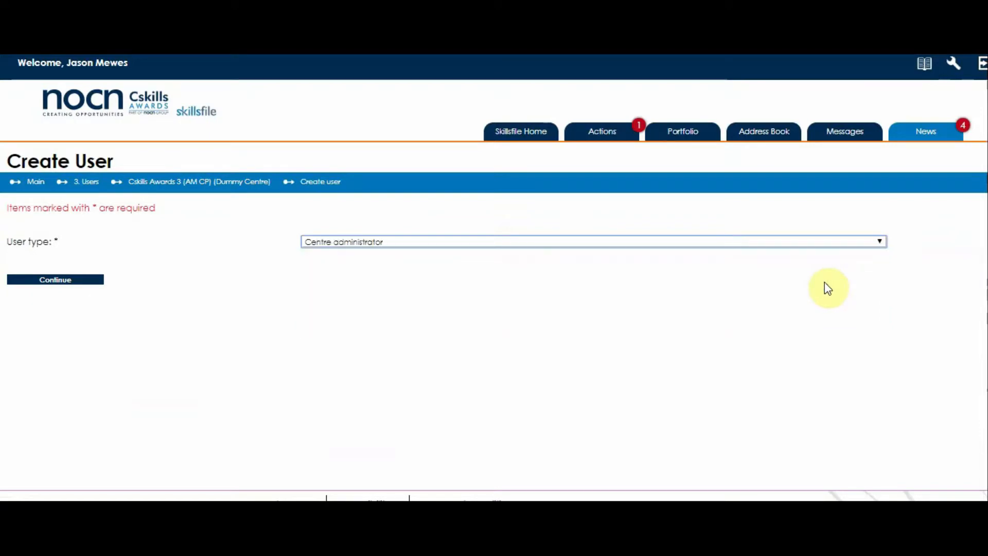
pyautogui.click(59, 280)
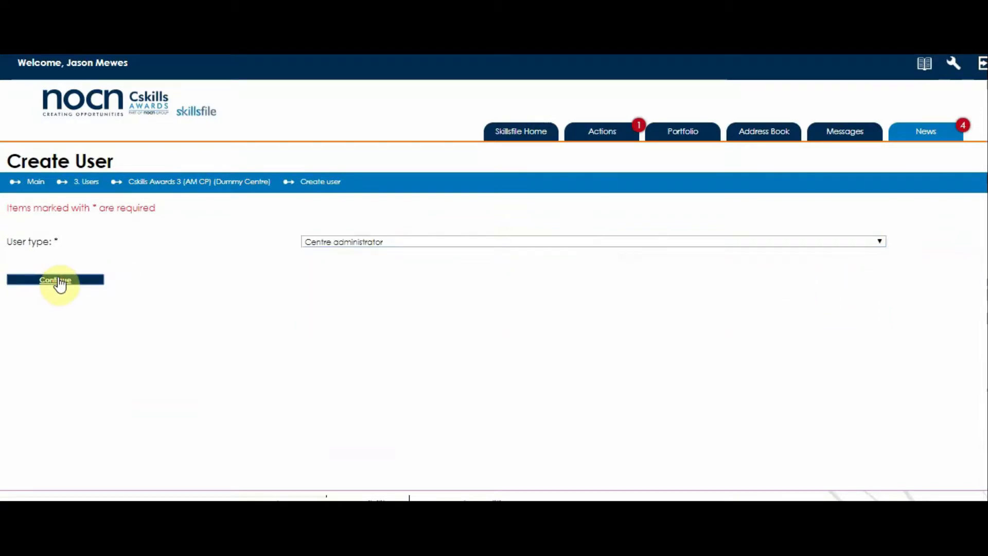
pyautogui.click(60, 281)
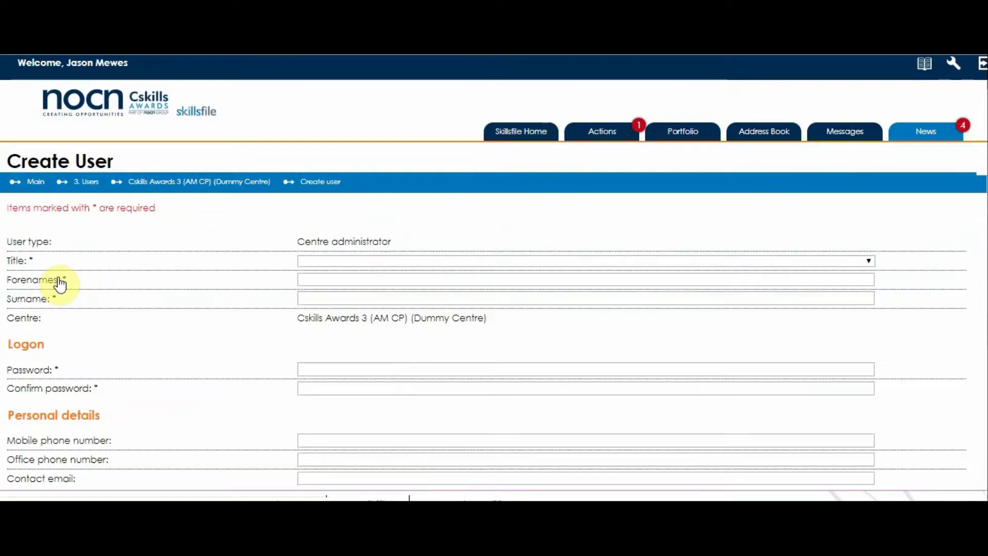
pyautogui.click(869, 262)
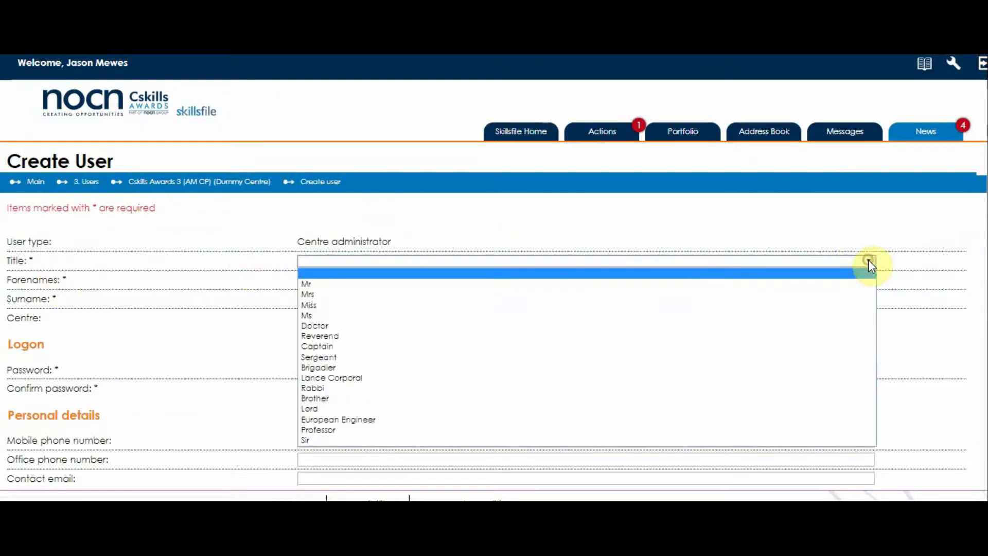
pyautogui.click(827, 283)
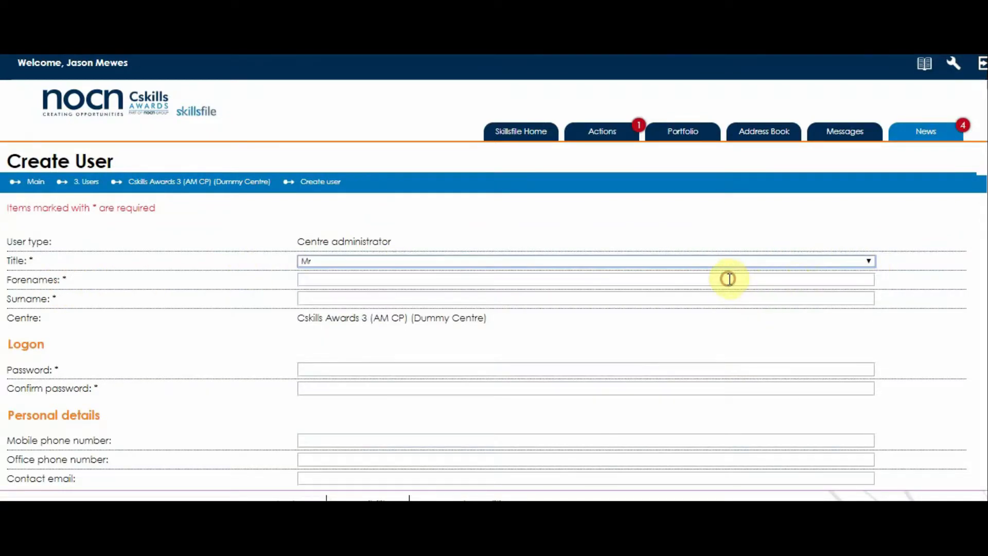
# Enter the new user's forename, surname and account password.
pyautogui.click(729, 278)
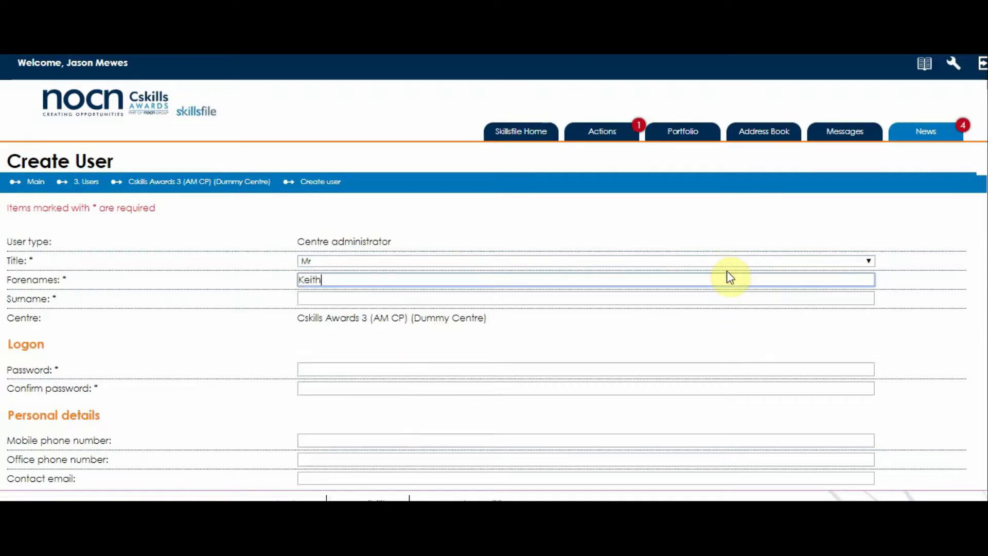
pyautogui.press('Tab')
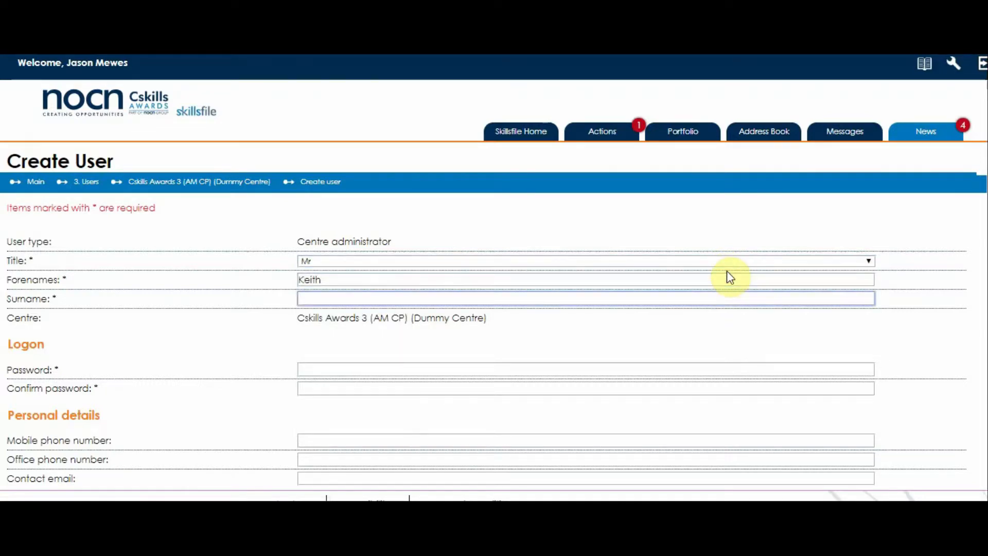
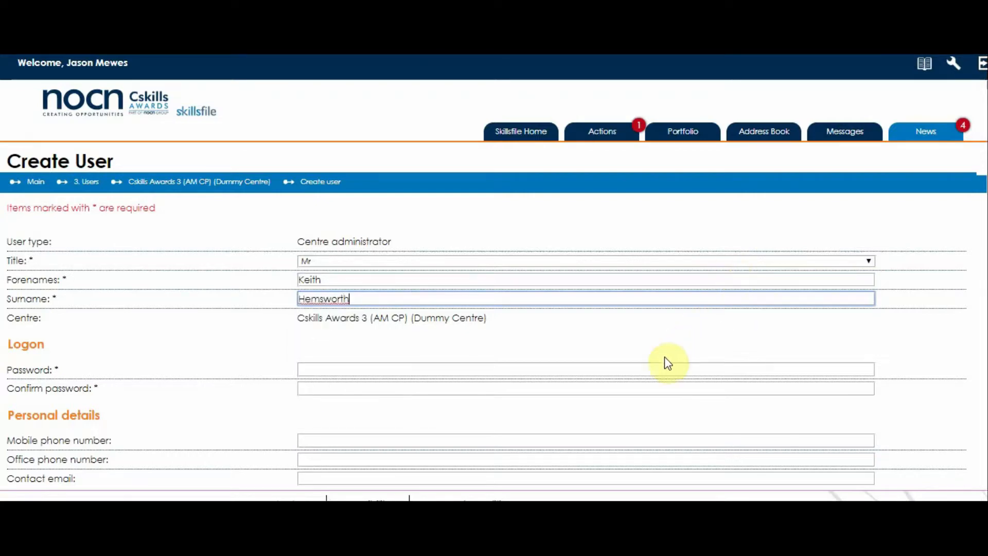
pyautogui.click(650, 366)
pyautogui.write('***')
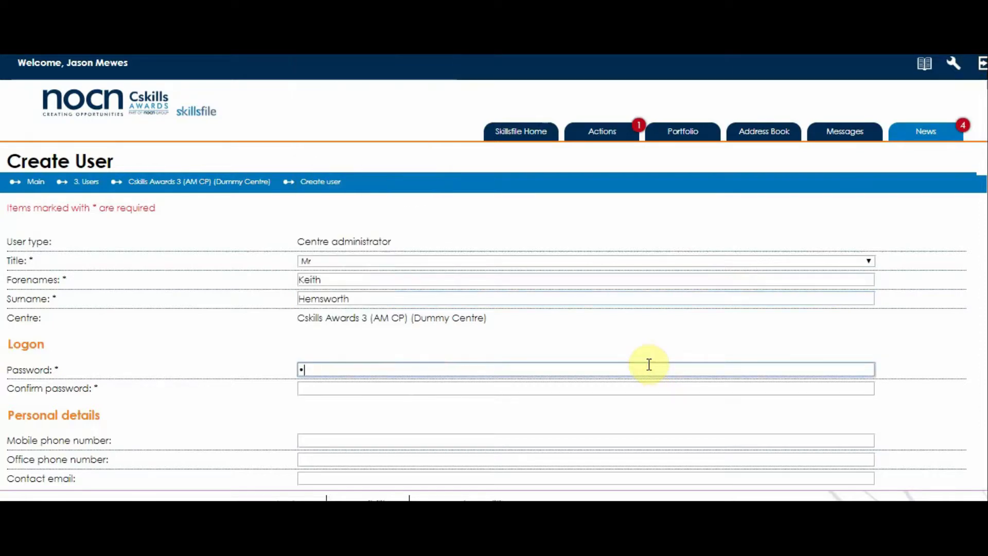
pyautogui.write('***')
pyautogui.press('Tab')
pyautogui.write('******')
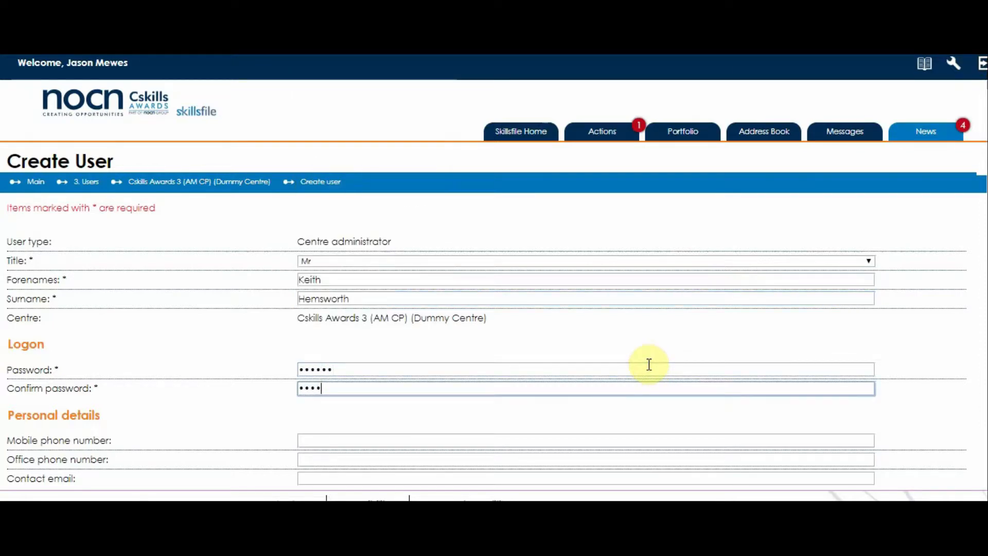
pyautogui.scroll(-6, 639, 399)
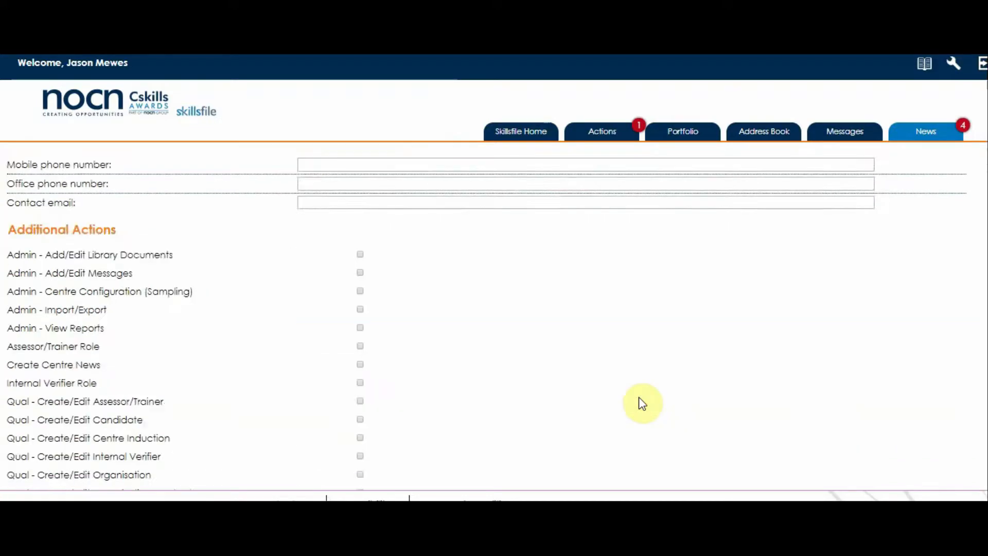
pyautogui.scroll(5, 641, 399)
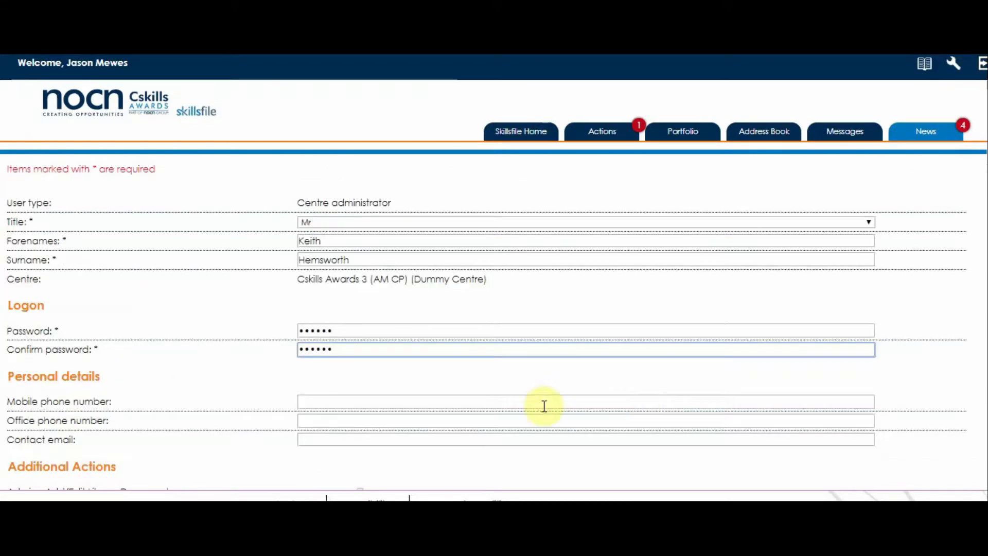
# Autofill the saved mobile number and contact e-mail, leaving office phone empty.
pyautogui.click(342, 403)
pyautogui.click(331, 266)
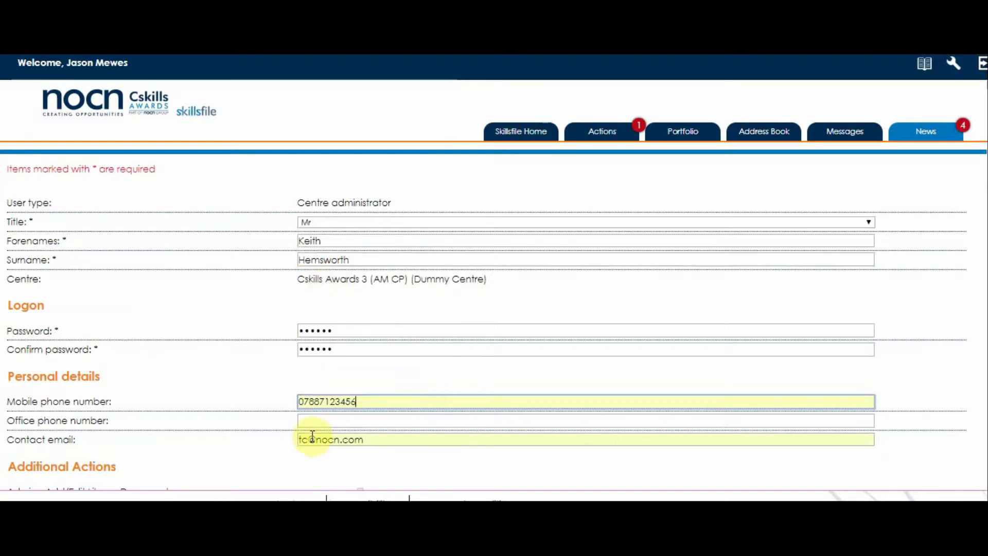
pyautogui.click(309, 418)
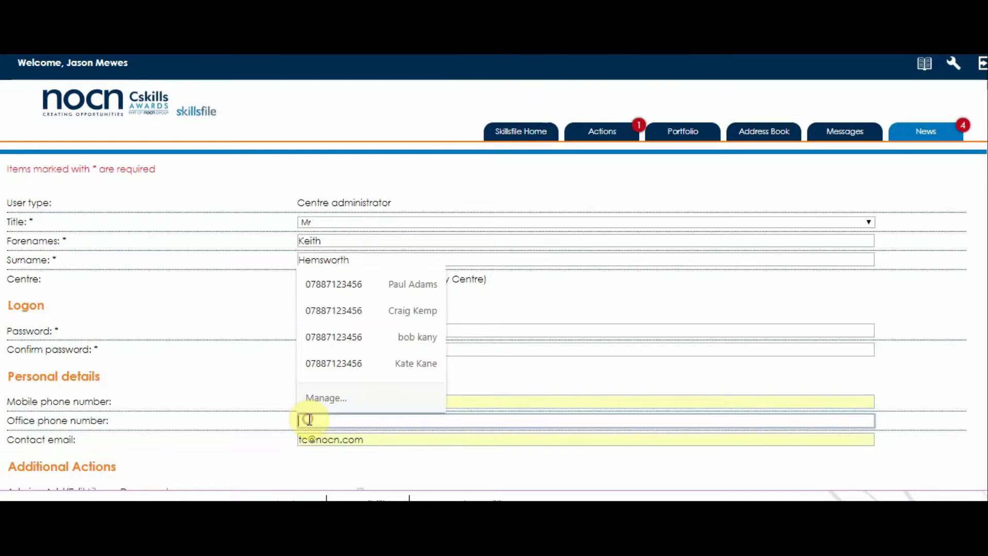
pyautogui.click(250, 368)
pyautogui.scroll(-3, 250, 447)
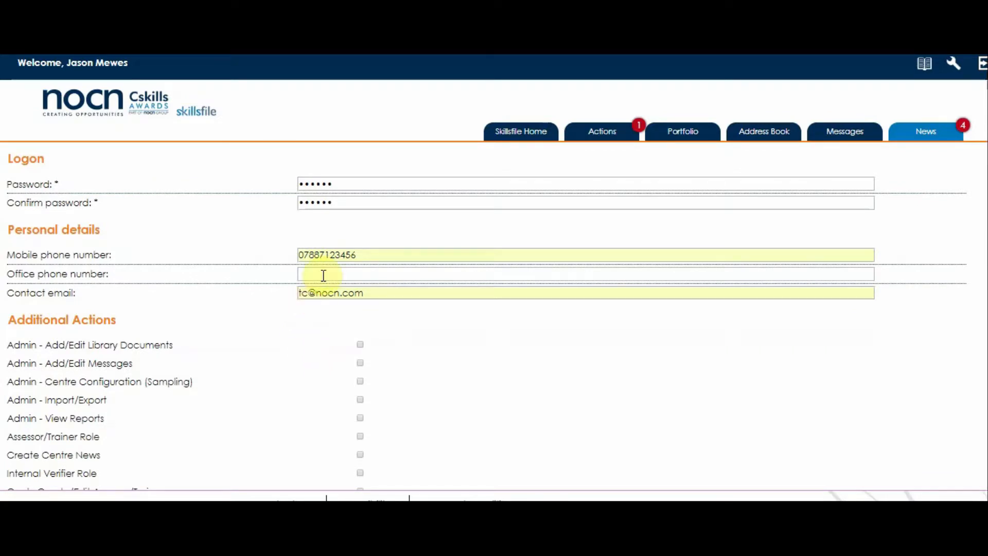
pyautogui.scroll(-1, 335, 379)
pyautogui.scroll(-1, 332, 374)
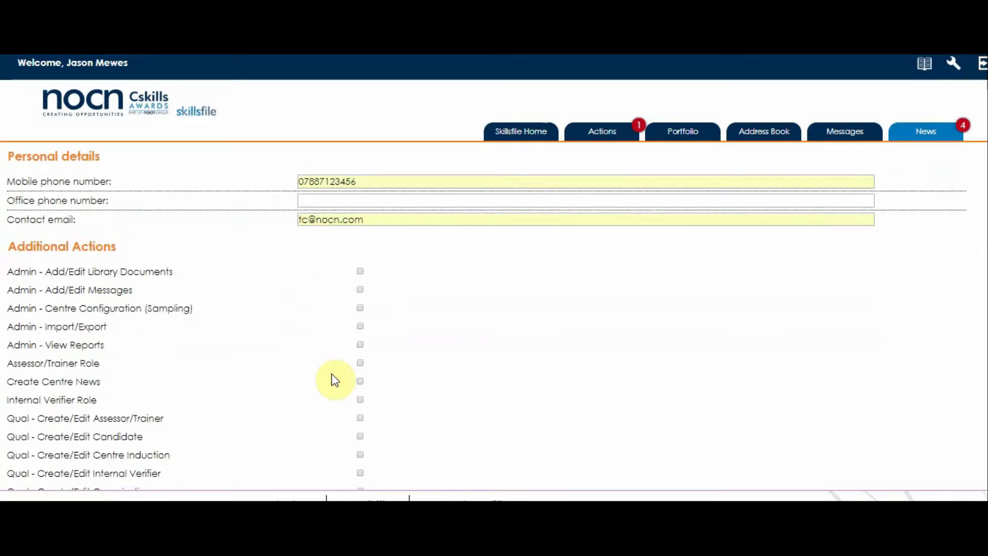
# Grant Library Documents, Messages, Centre Configuration (Sampling), Import/Export and View Reports Admin permissions.
pyautogui.click(360, 272)
pyautogui.click(360, 289)
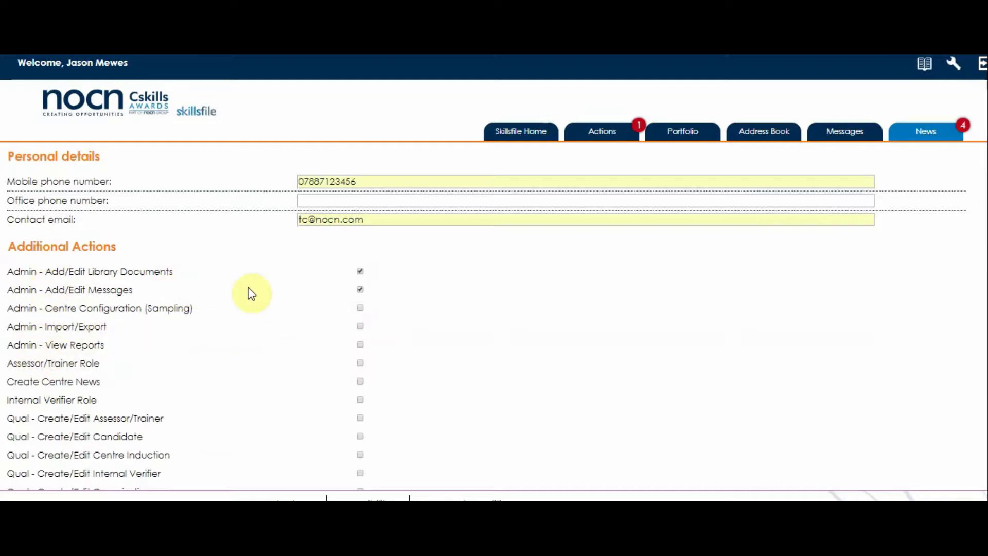
pyautogui.click(359, 308)
pyautogui.click(360, 327)
pyautogui.click(359, 345)
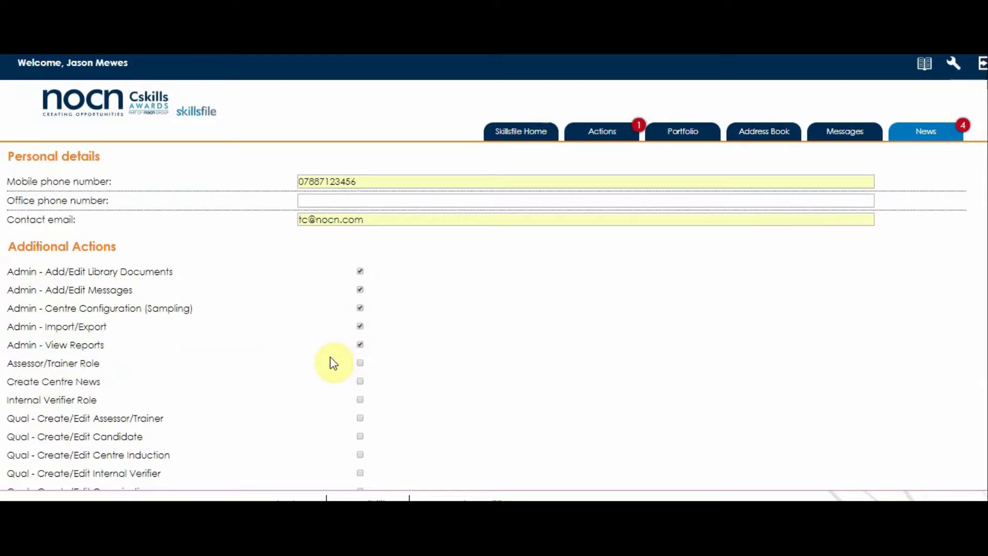
# Grant Qual create/edit rights for Assessor/Trainer, Candidate, Internal Verifier, Organisation and Organisation Contacts.
pyautogui.scroll(-3, 299, 372)
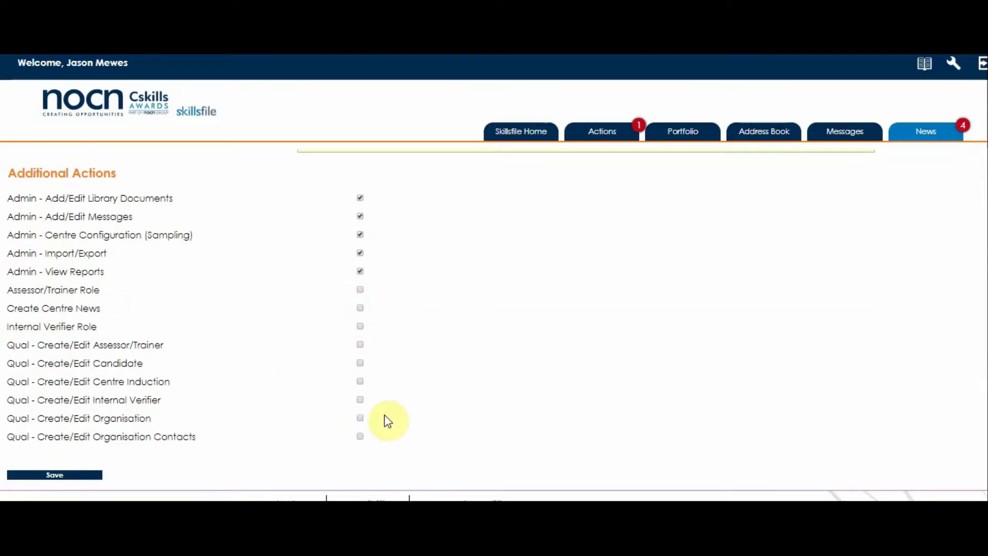
pyautogui.click(360, 345)
pyautogui.click(359, 363)
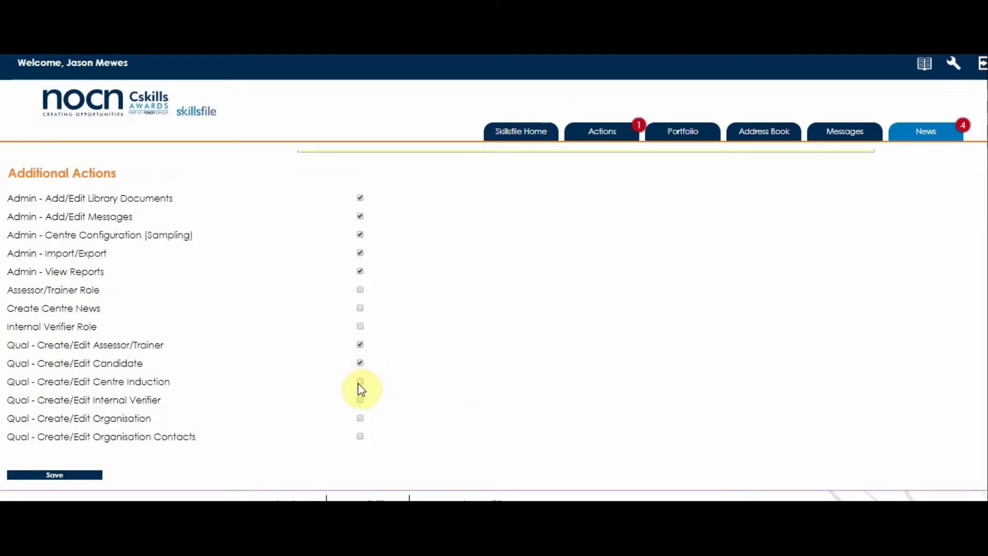
pyautogui.click(360, 400)
pyautogui.click(360, 418)
pyautogui.click(360, 436)
# Save the centre administrator, decline the browser's password prompt, and acknowledge the confirmation.
pyautogui.click(64, 476)
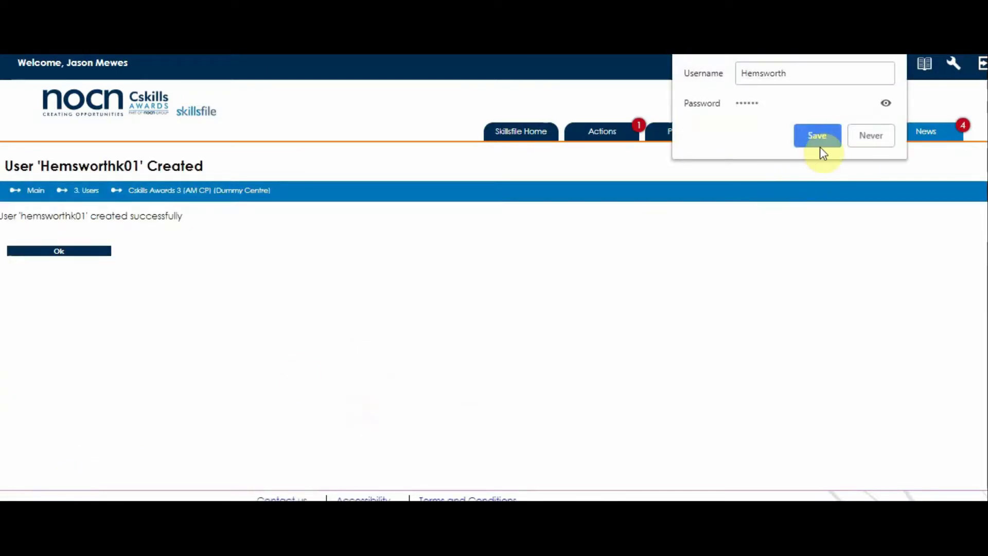
pyautogui.click(860, 137)
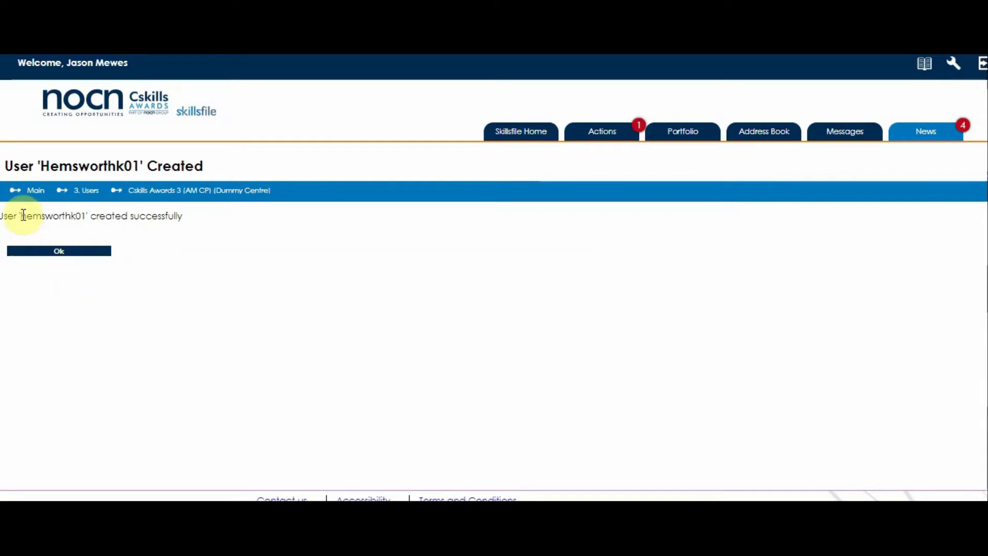
pyautogui.click(61, 254)
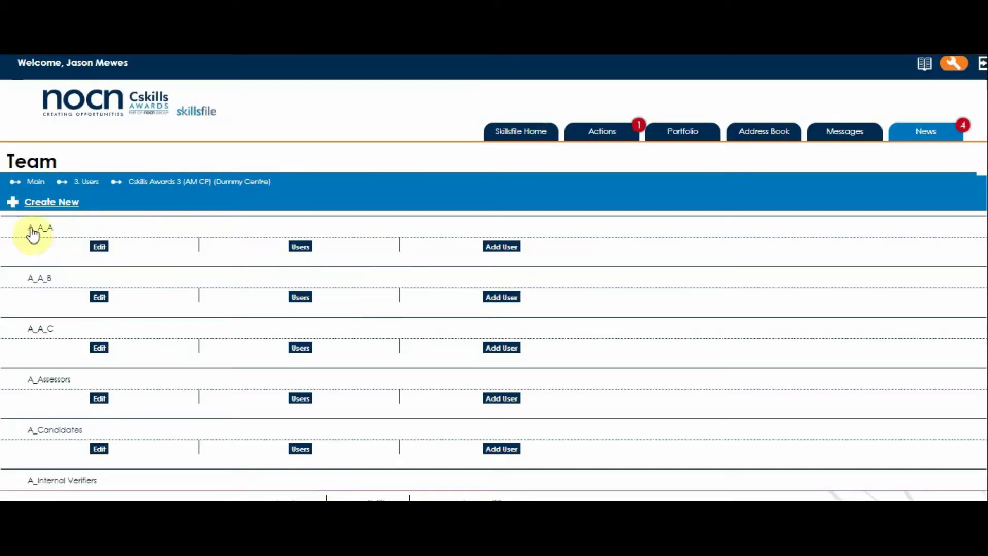
pyautogui.click(302, 254)
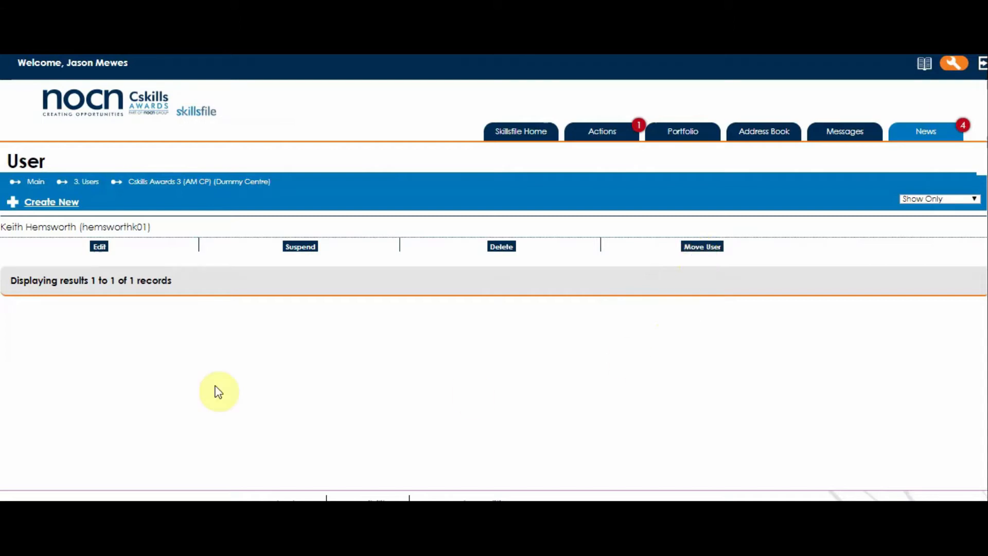
pyautogui.click(142, 181)
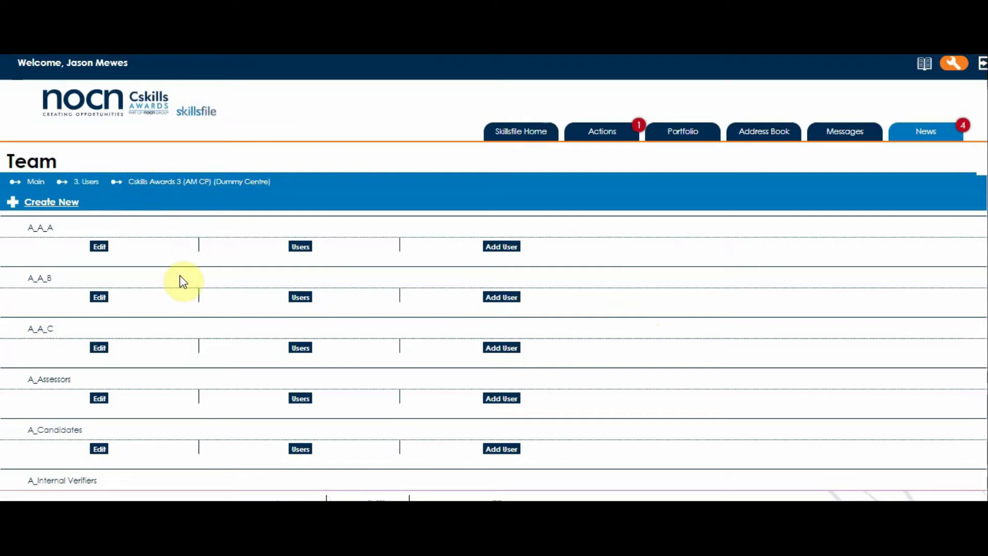
# In team A_A_A, start an Assessor/Trainer user on the Assessors group.
pyautogui.click(41, 229)
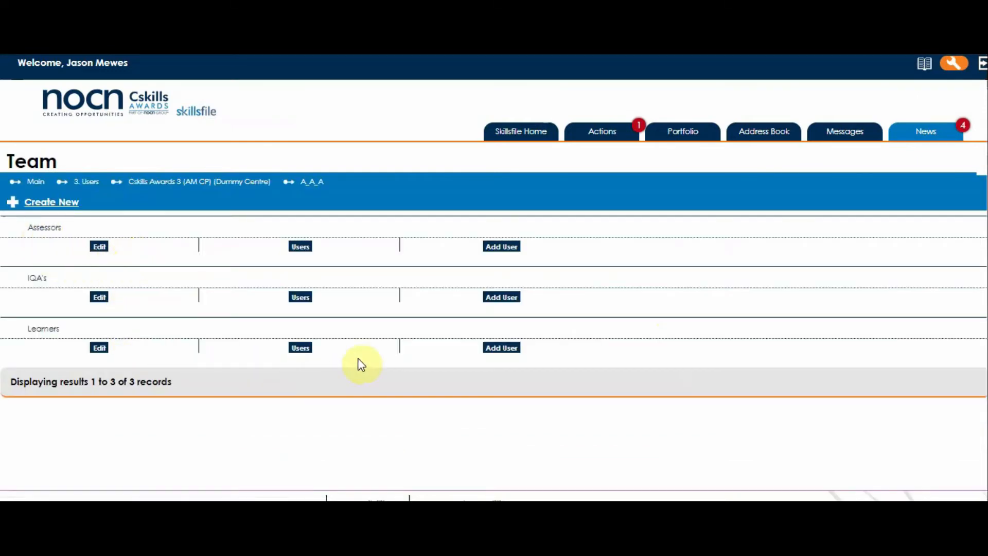
pyautogui.click(498, 249)
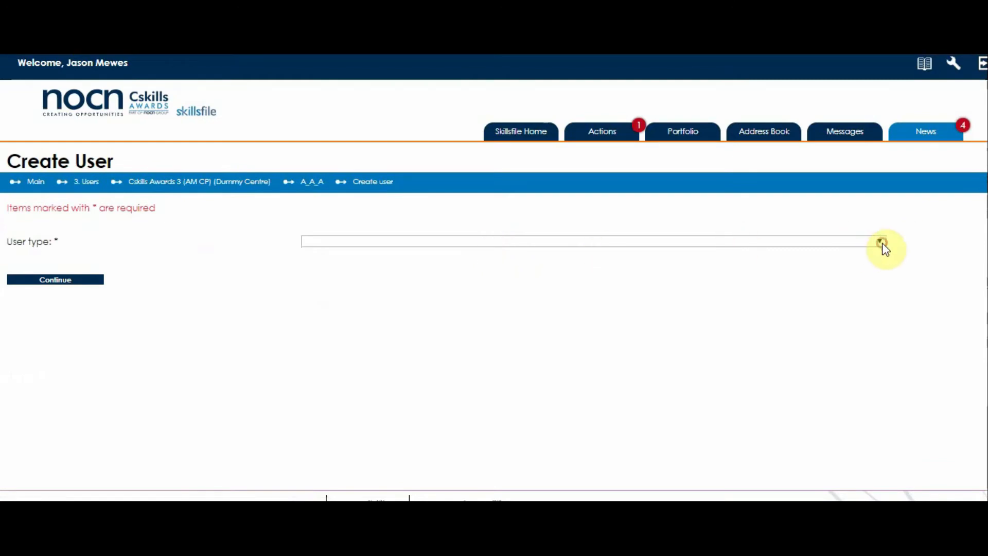
pyautogui.click(878, 243)
pyautogui.click(802, 303)
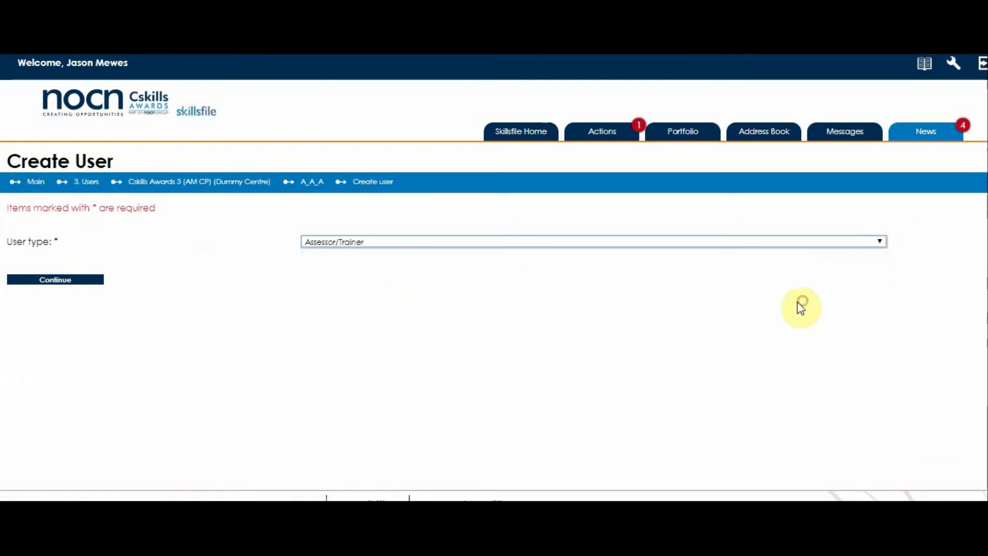
pyautogui.click(55, 281)
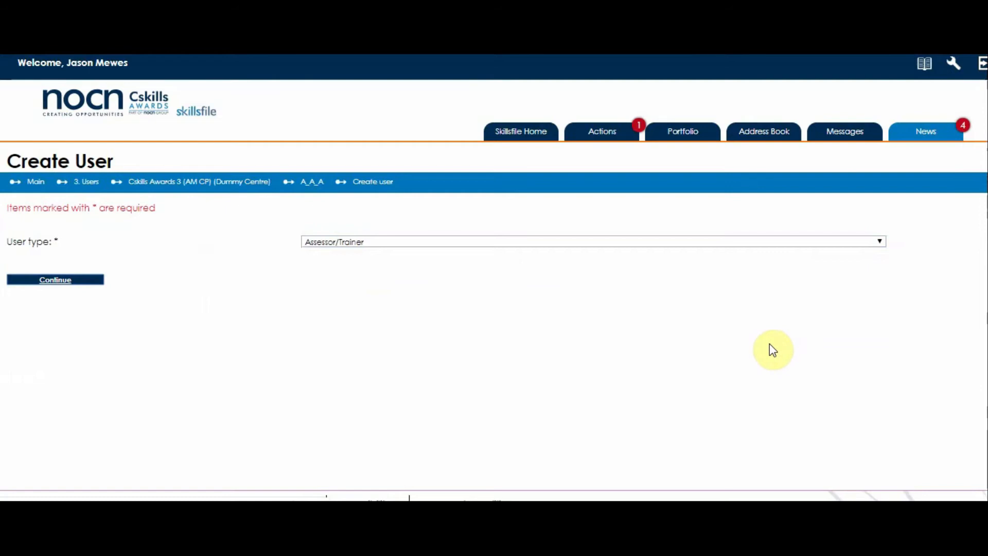
# Scroll through the Logon, Personal details, Assessor/Trainer Details and Additional Actions sections.
pyautogui.scroll(-5, 761, 329)
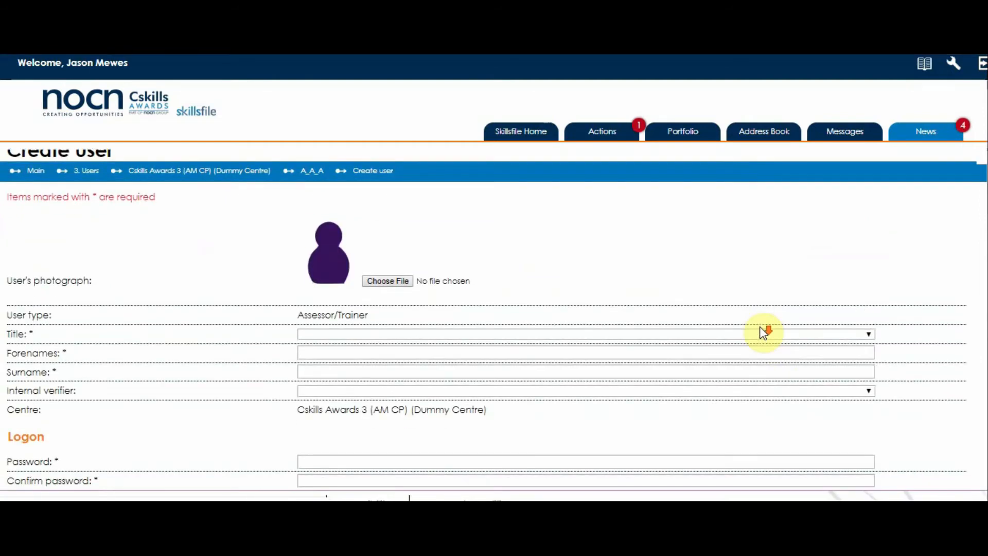
pyautogui.scroll(-9, 760, 326)
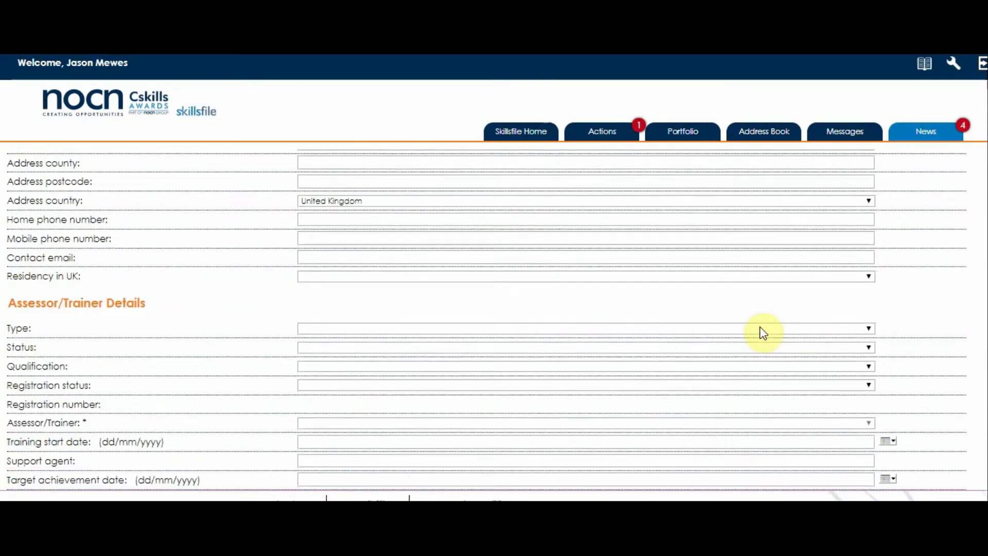
pyautogui.scroll(-6, 763, 332)
pyautogui.scroll(5, 763, 332)
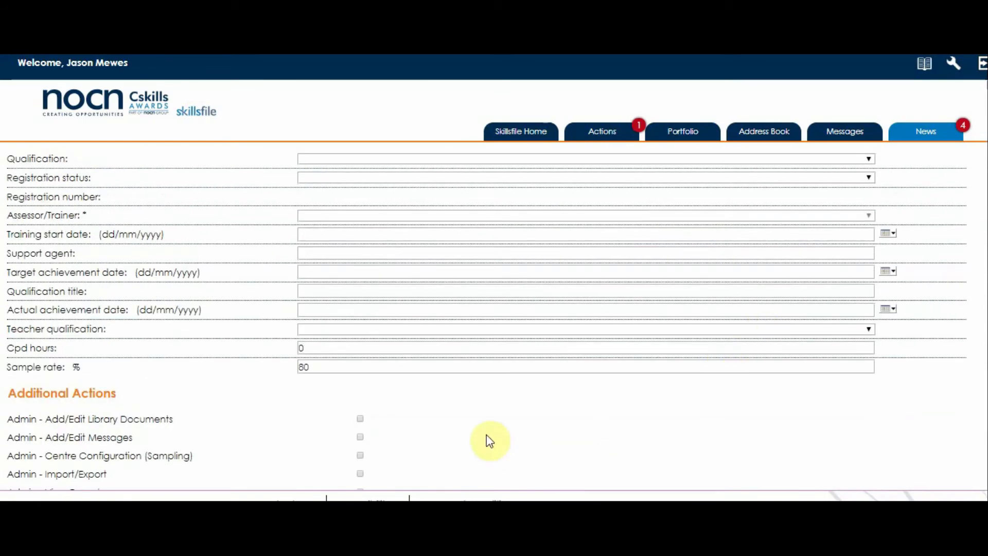
pyautogui.scroll(-1, 489, 439)
pyautogui.scroll(-3, 489, 440)
pyautogui.scroll(4, 471, 397)
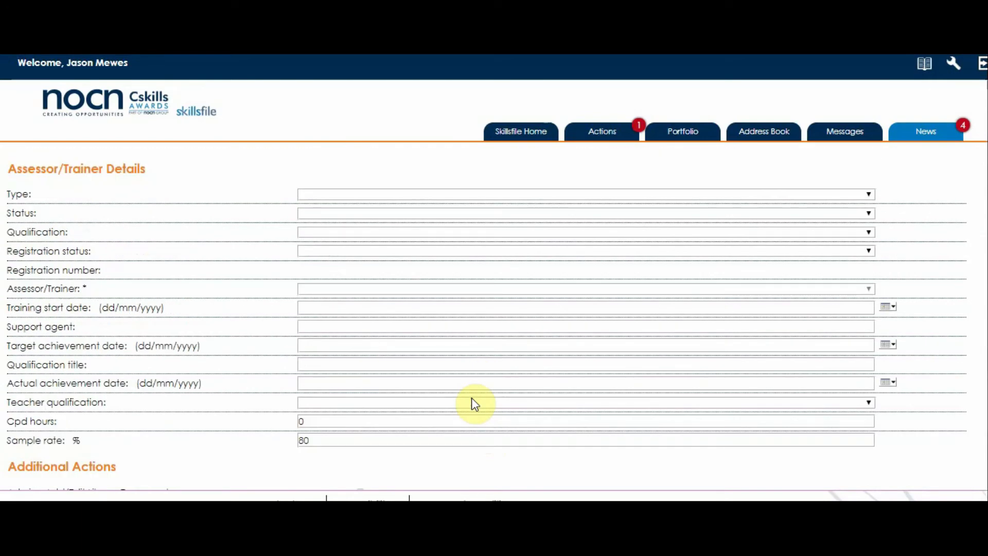
pyautogui.scroll(-5, 473, 404)
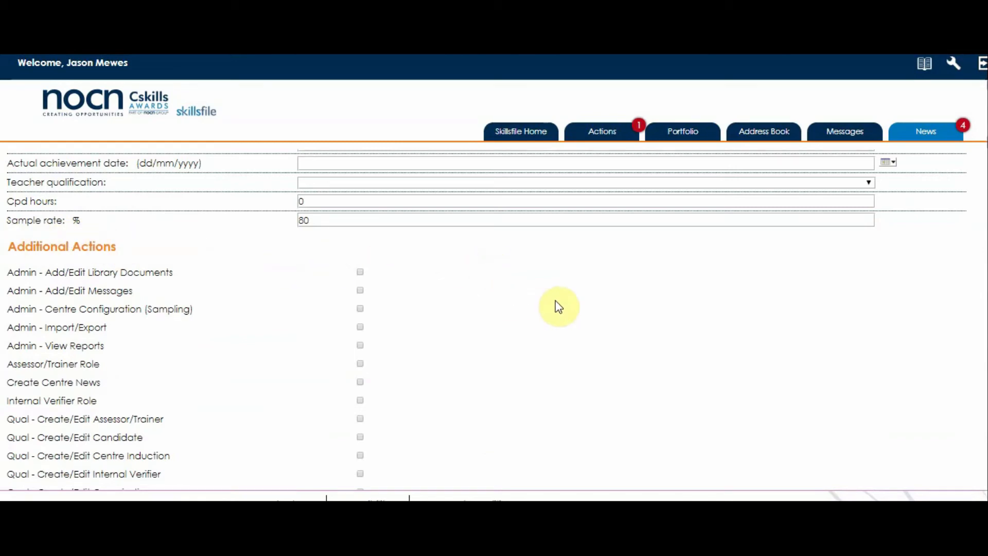
pyautogui.scroll(3, 558, 306)
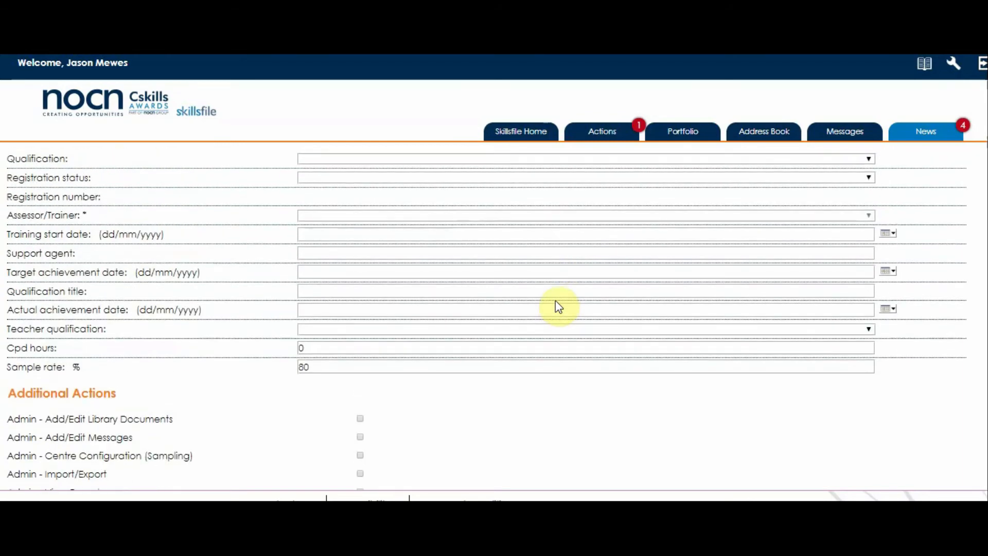
pyautogui.scroll(3, 556, 307)
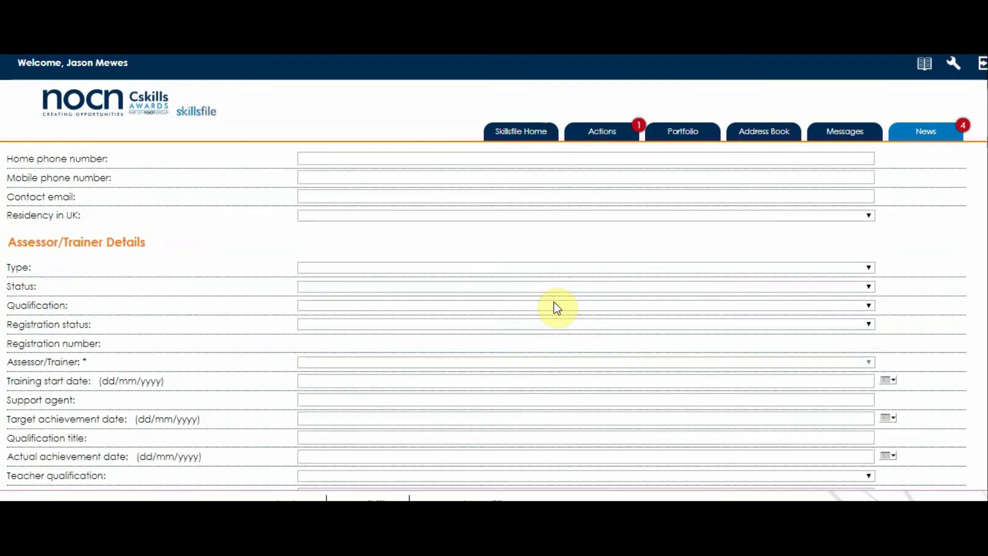
pyautogui.scroll(10, 554, 304)
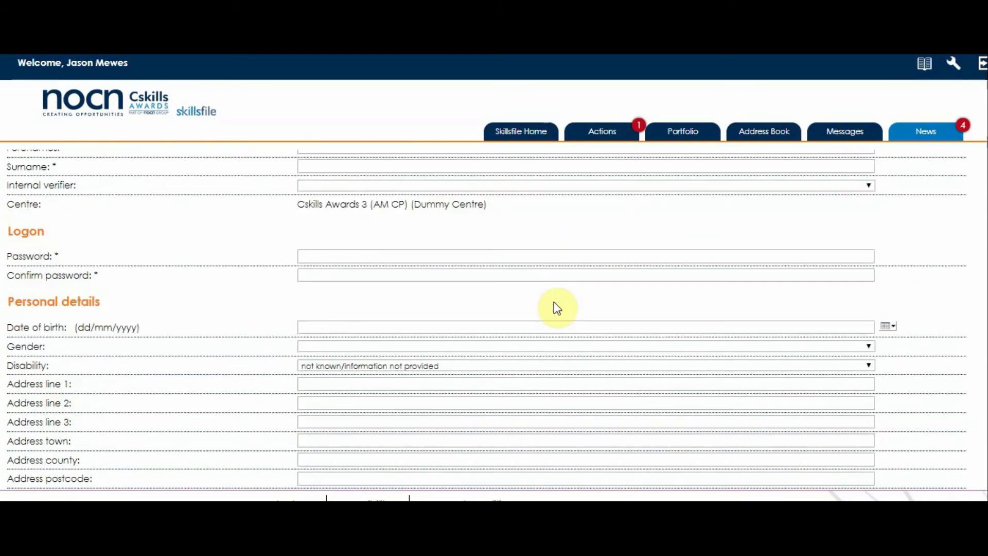
pyautogui.scroll(-6, 554, 304)
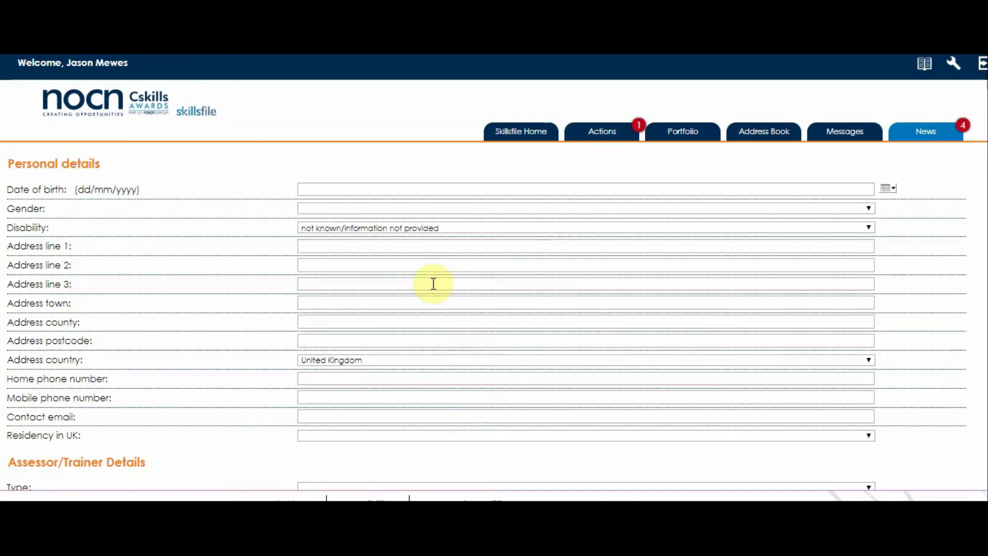
pyautogui.scroll(-6, 432, 285)
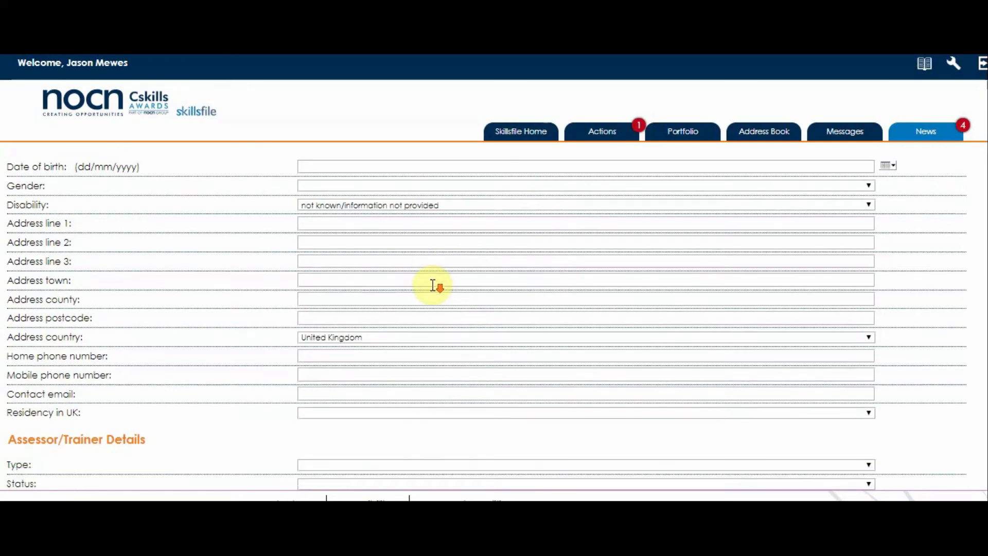
pyautogui.scroll(-3, 431, 286)
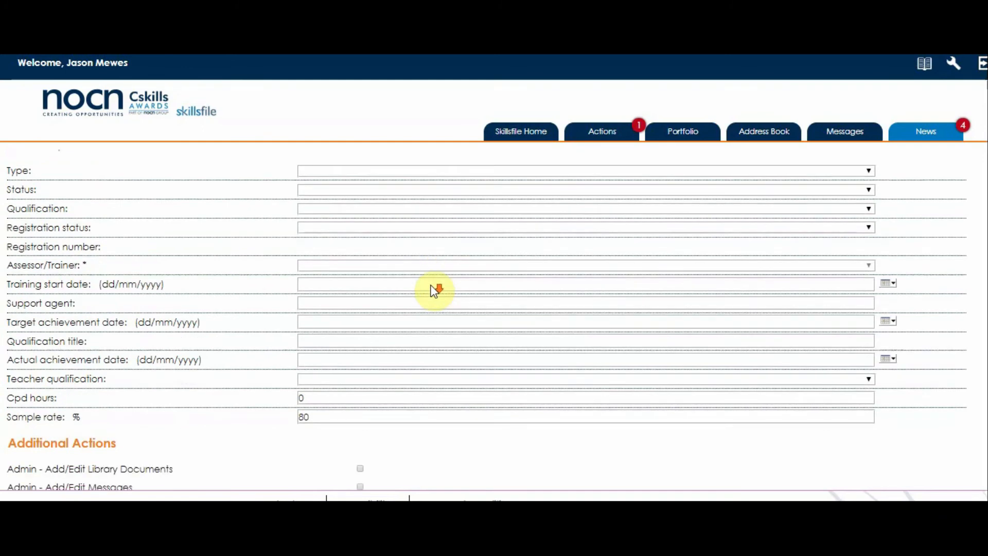